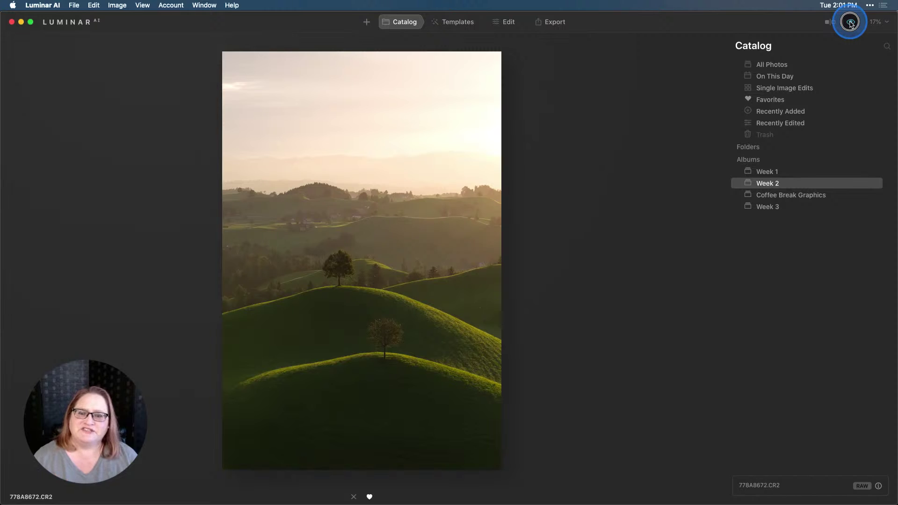
Step: Compare the photo with its unedited version, and restore it to the Original state in the edit history
{"action": "left_click", "coordinate": [851, 22]}
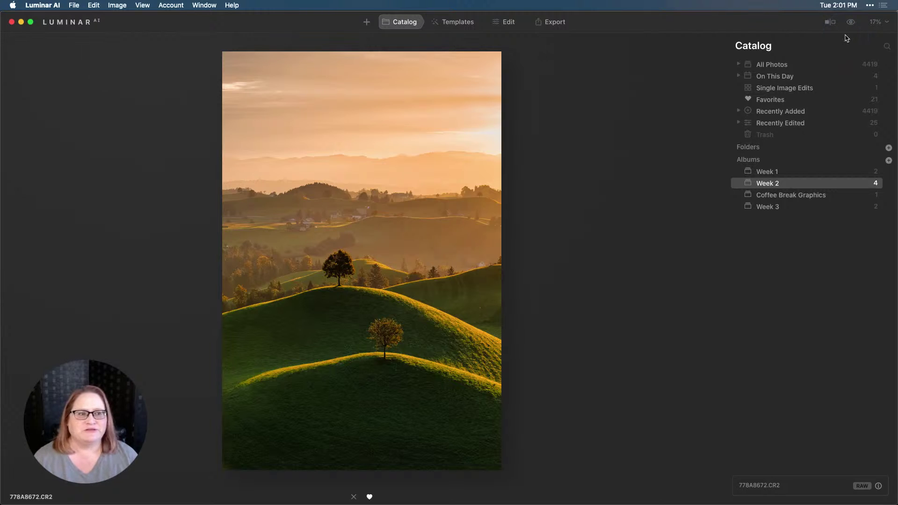
{"action": "left_click", "coordinate": [847, 38]}
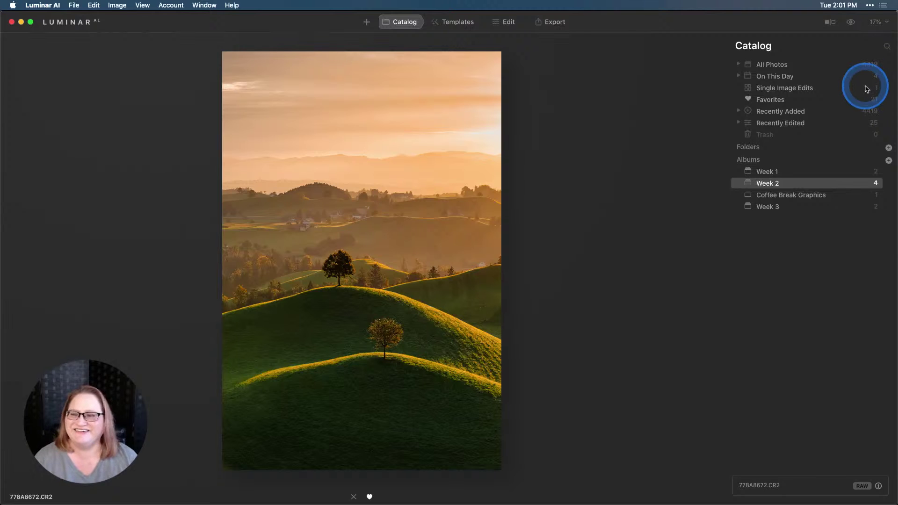
{"action": "left_click", "coordinate": [506, 24]}
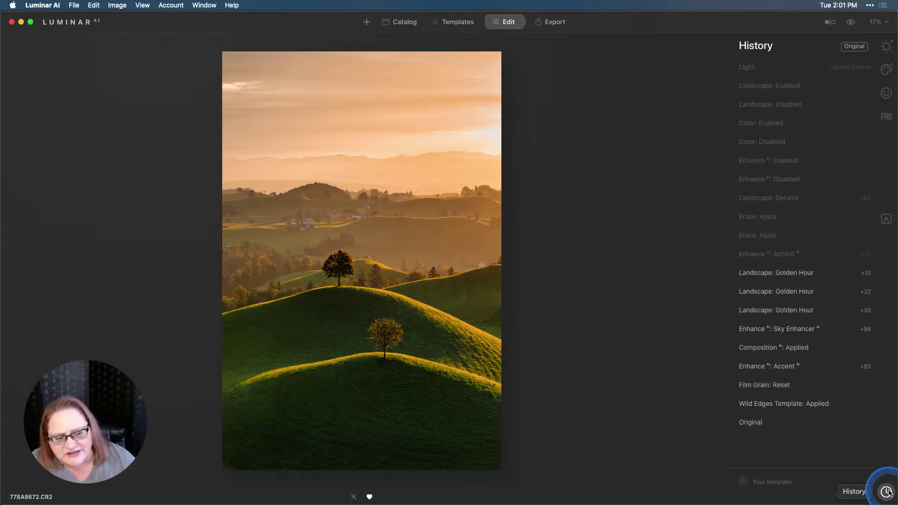
{"action": "left_click", "coordinate": [780, 422]}
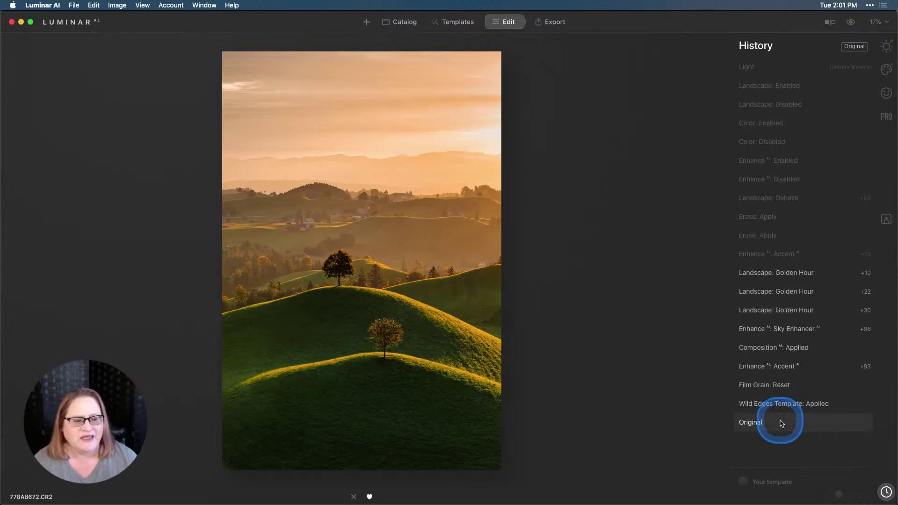
{"action": "left_click", "coordinate": [757, 86]}
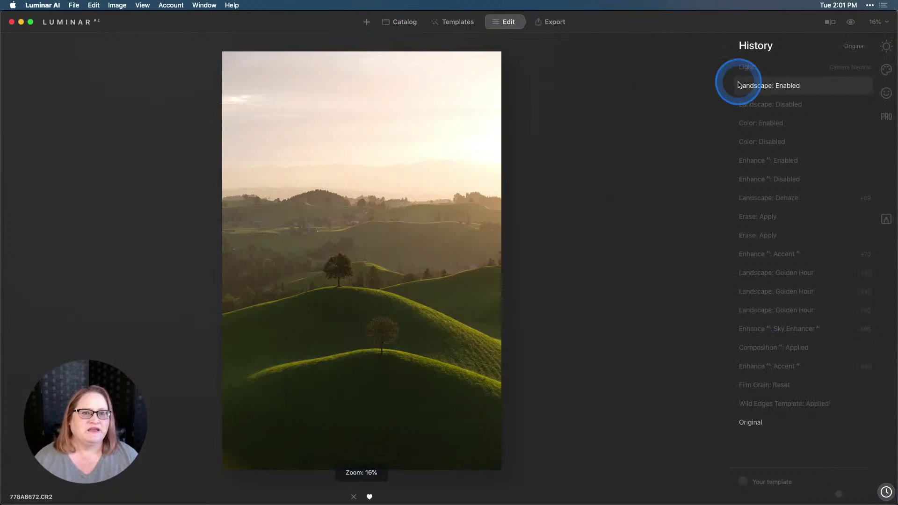
Step: Apply the Wild Edges template from the Savannah collection to the photo
{"action": "left_click", "coordinate": [444, 22]}
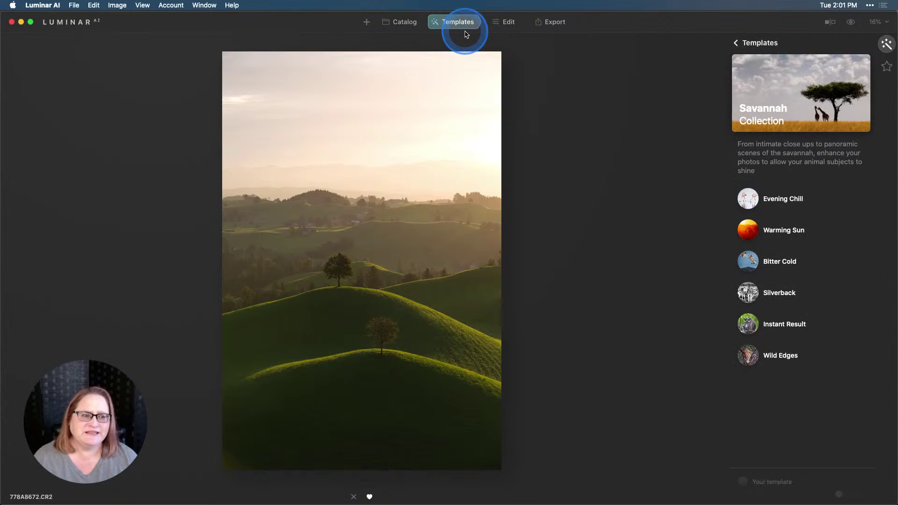
{"action": "left_click", "coordinate": [758, 41]}
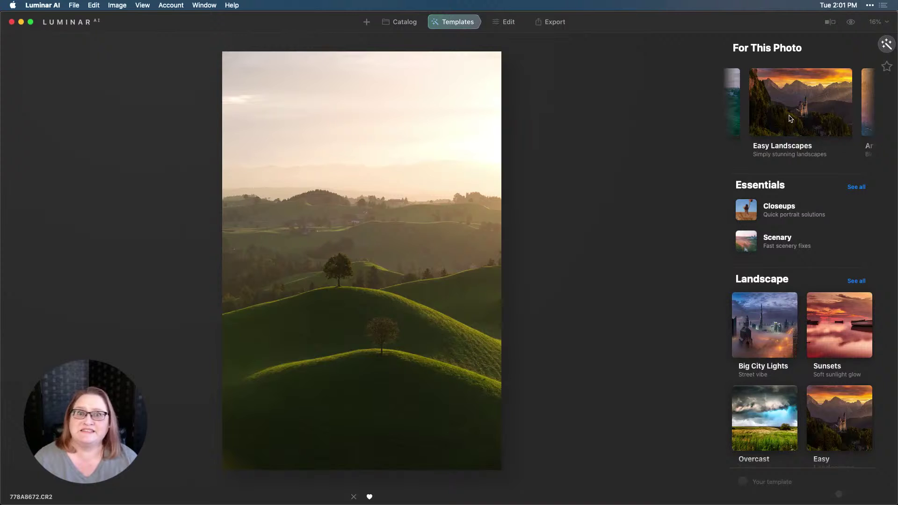
{"action": "scroll", "coordinate": [791, 118], "scroll_direction": "left", "scroll_amount": 3}
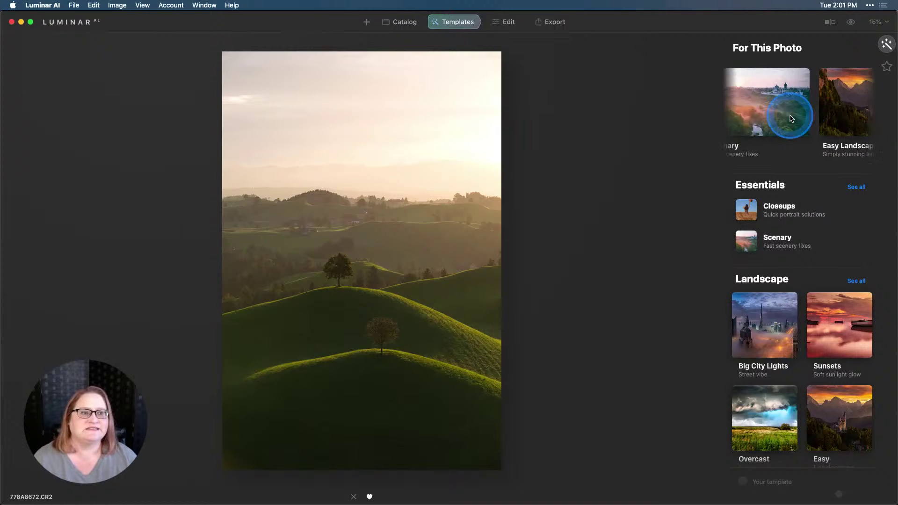
{"action": "scroll", "coordinate": [792, 118], "scroll_direction": "right", "scroll_amount": 6}
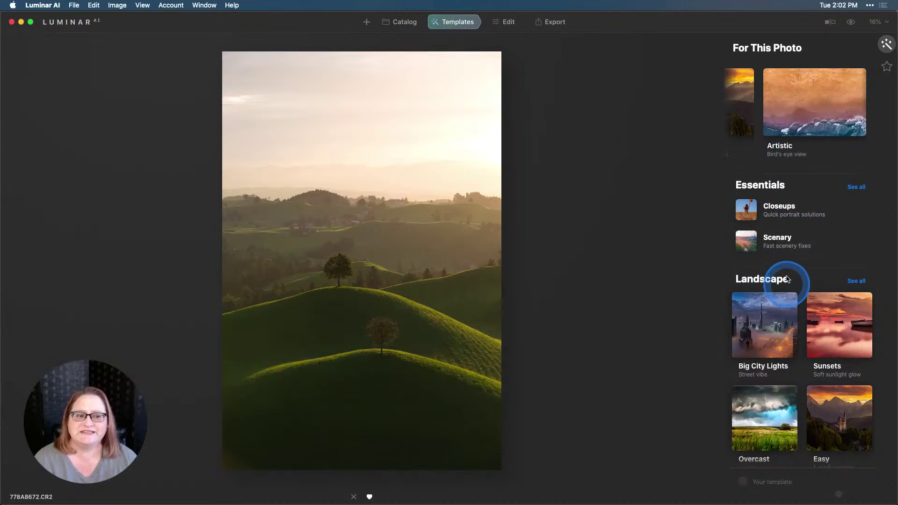
{"action": "scroll", "coordinate": [787, 220], "scroll_direction": "down", "scroll_amount": 6}
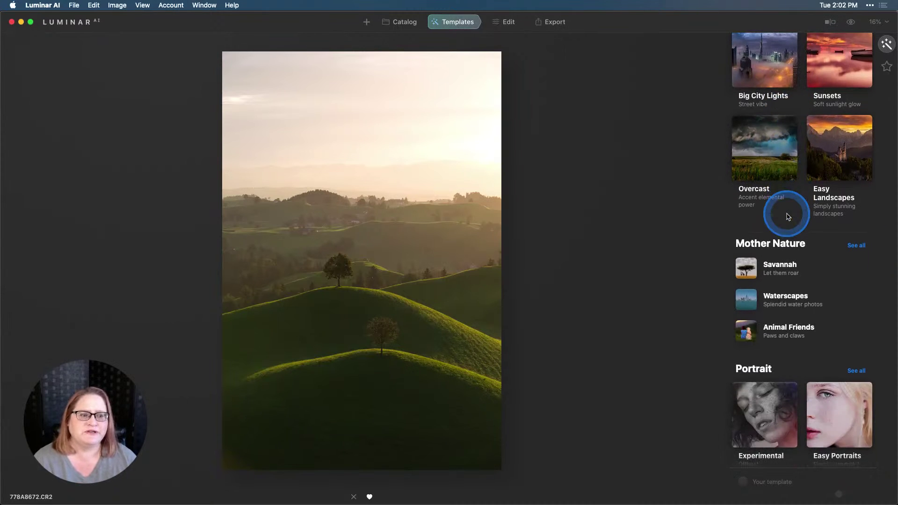
{"action": "left_click", "coordinate": [778, 243]}
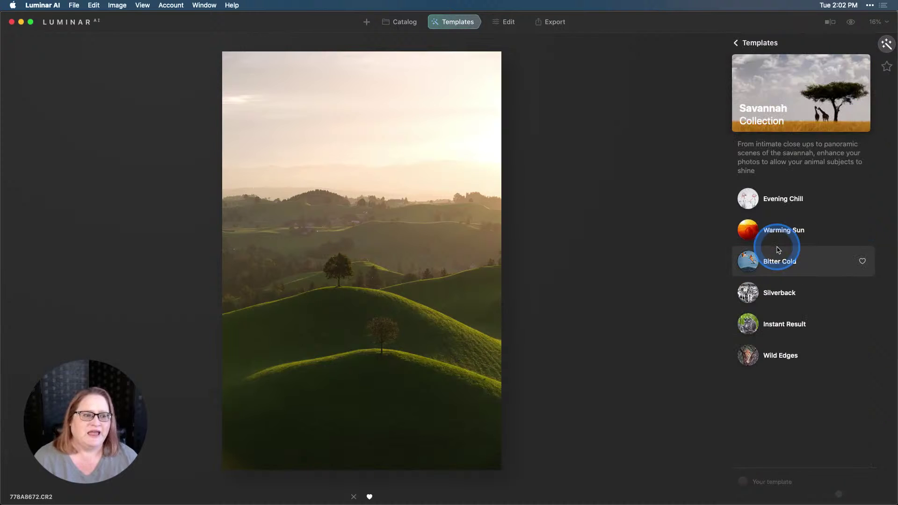
{"action": "left_click", "coordinate": [770, 359]}
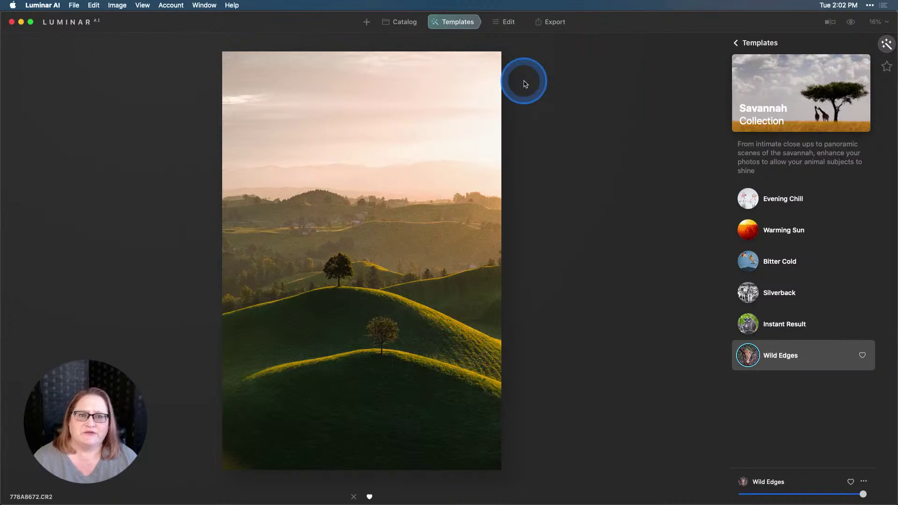
Step: Reset the template's Film Grain adjustment in the Creative tools
{"action": "left_click", "coordinate": [511, 23]}
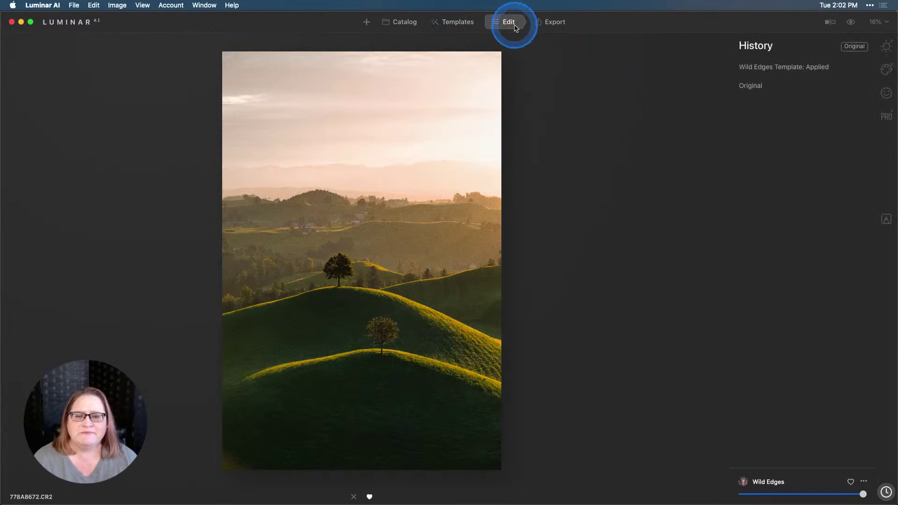
{"action": "left_click", "coordinate": [886, 46]}
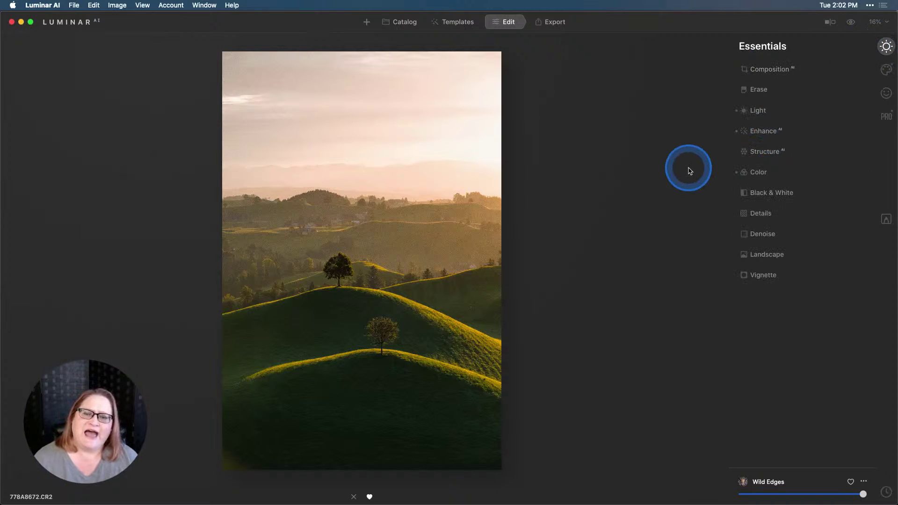
{"action": "left_click", "coordinate": [887, 70]}
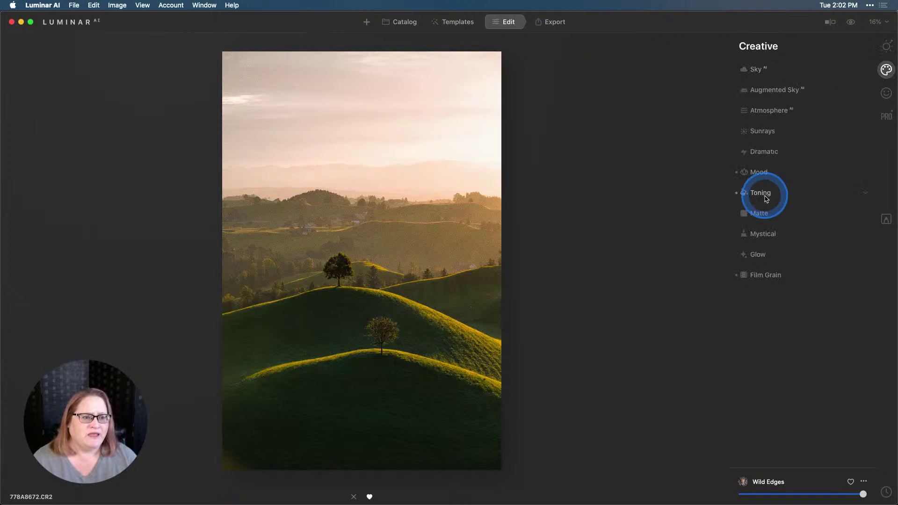
{"action": "left_click", "coordinate": [785, 276]}
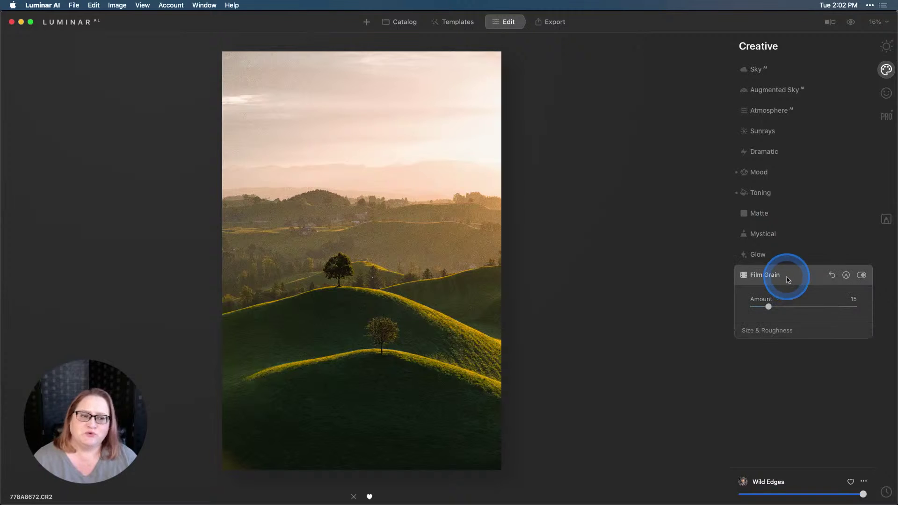
{"action": "left_click", "coordinate": [831, 275]}
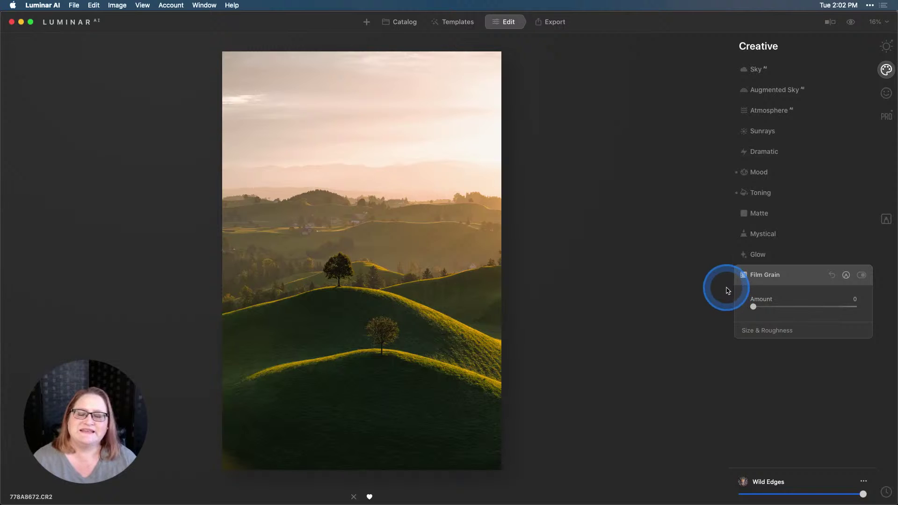
Step: Set the Enhance AI adjustment's Accent to 91 and Sky Enhancer to 96
{"action": "left_click", "coordinate": [886, 47]}
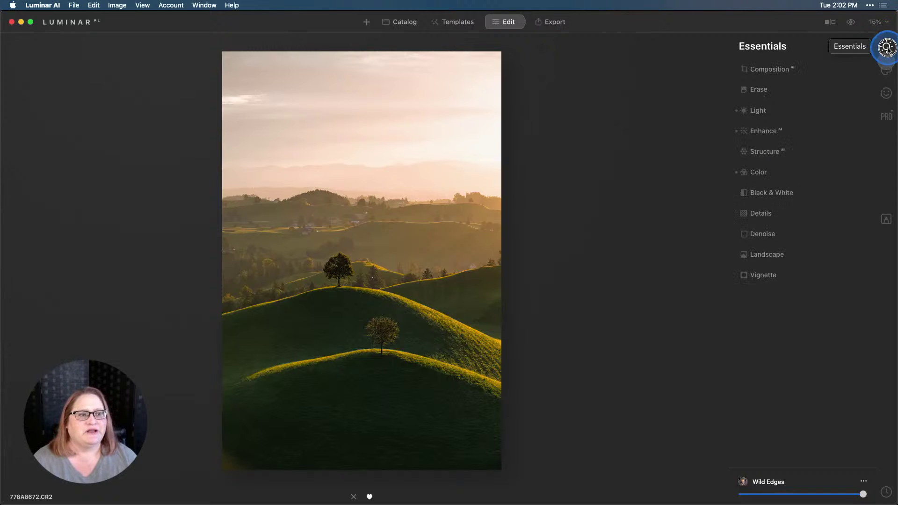
{"action": "left_click", "coordinate": [763, 134]}
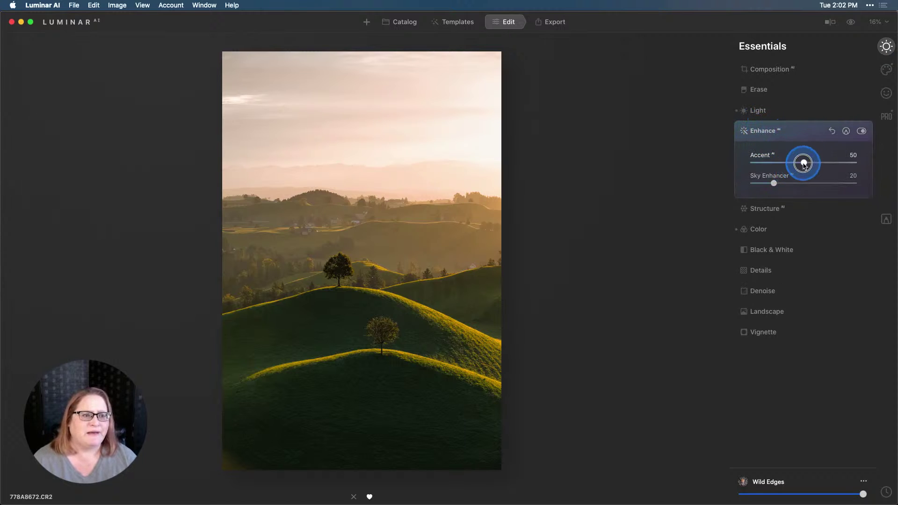
{"action": "left_click_drag", "start_coordinate": [804, 163], "coordinate": [846, 163]}
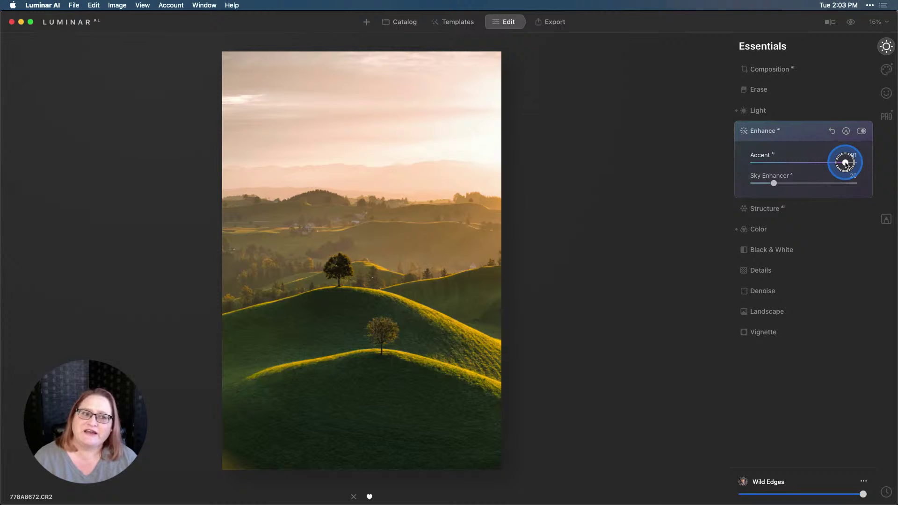
{"action": "left_click", "coordinate": [774, 184]}
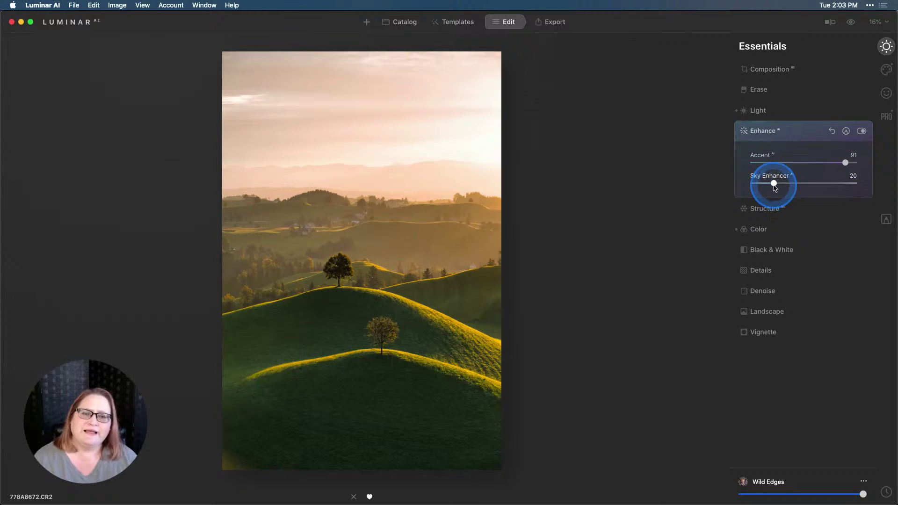
{"action": "left_click_drag", "start_coordinate": [774, 184], "coordinate": [850, 183]}
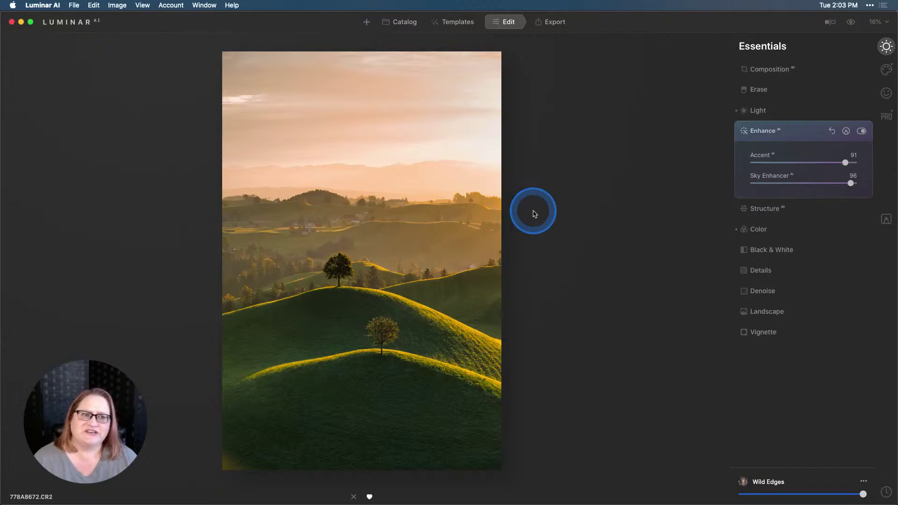
Step: Crop the photo with the automatic Composition AI suggestion, shift the image slightly within the frame, and apply the crop
{"action": "left_click", "coordinate": [782, 72]}
{"action": "left_click", "coordinate": [796, 100]}
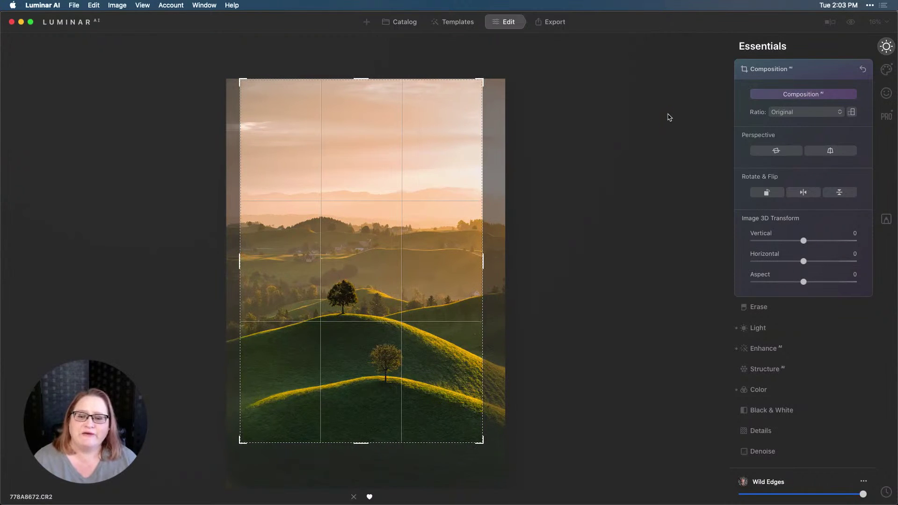
{"action": "left_click", "coordinate": [670, 113]}
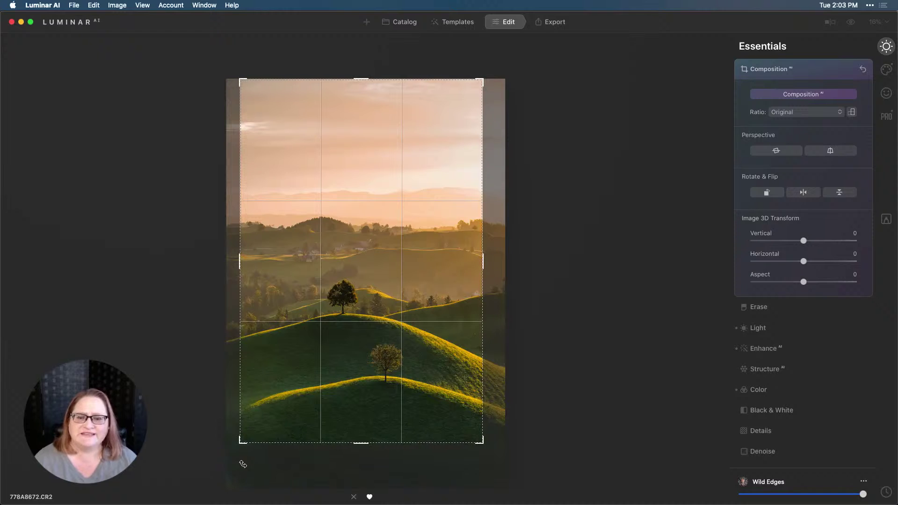
{"action": "left_click_drag", "start_coordinate": [426, 346], "coordinate": [430, 345]}
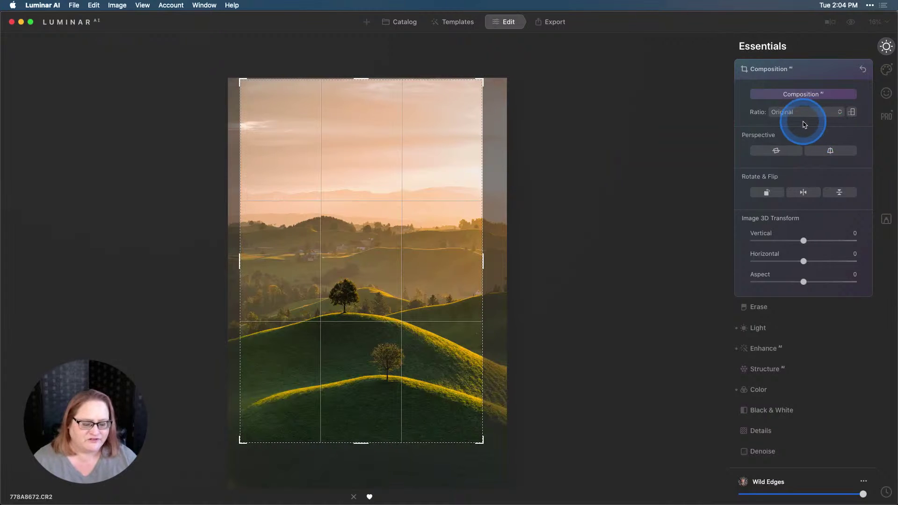
{"action": "key", "text": "Return"}
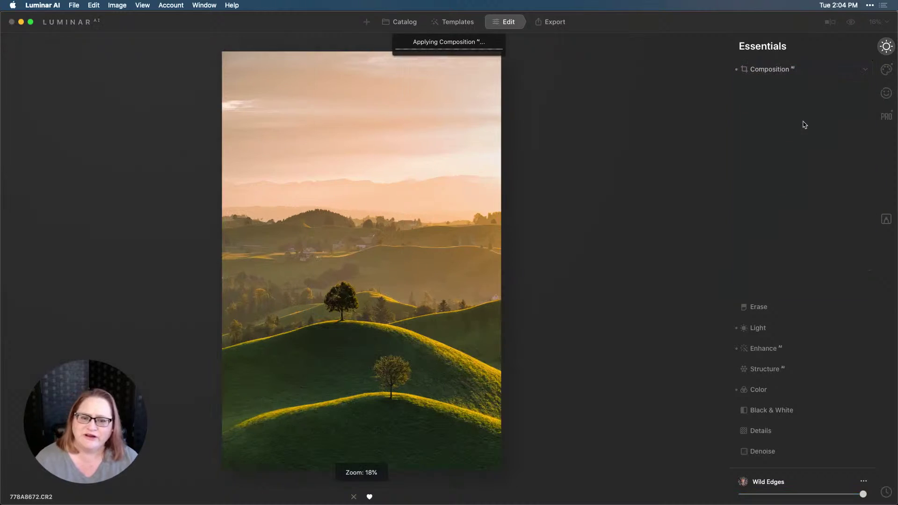
{"action": "left_click", "coordinate": [804, 125]}
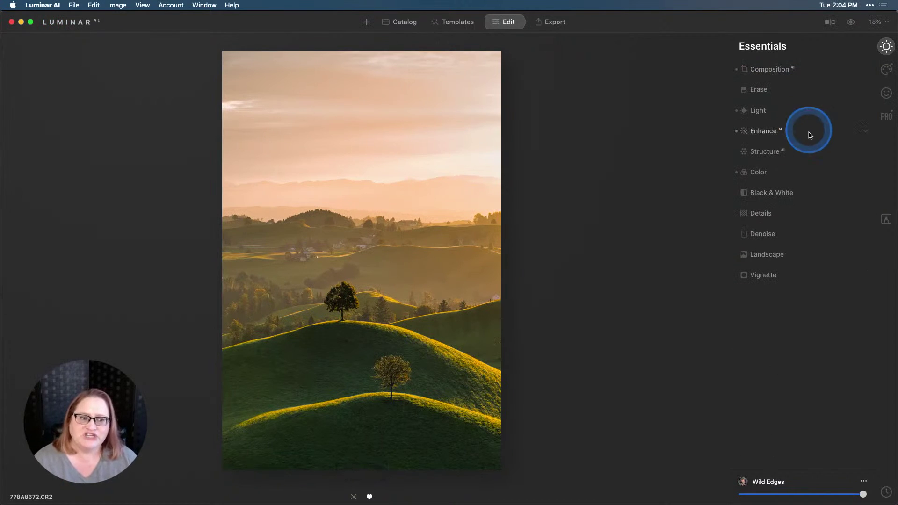
Step: Set the Golden Hour amount of the Landscape adjustment to 31
{"action": "left_click", "coordinate": [774, 257]}
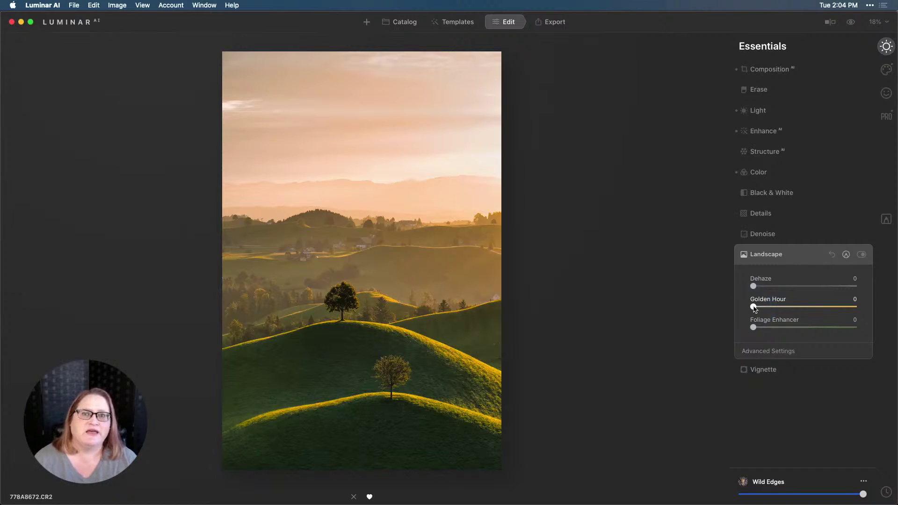
{"action": "left_click_drag", "start_coordinate": [754, 308], "coordinate": [785, 306]}
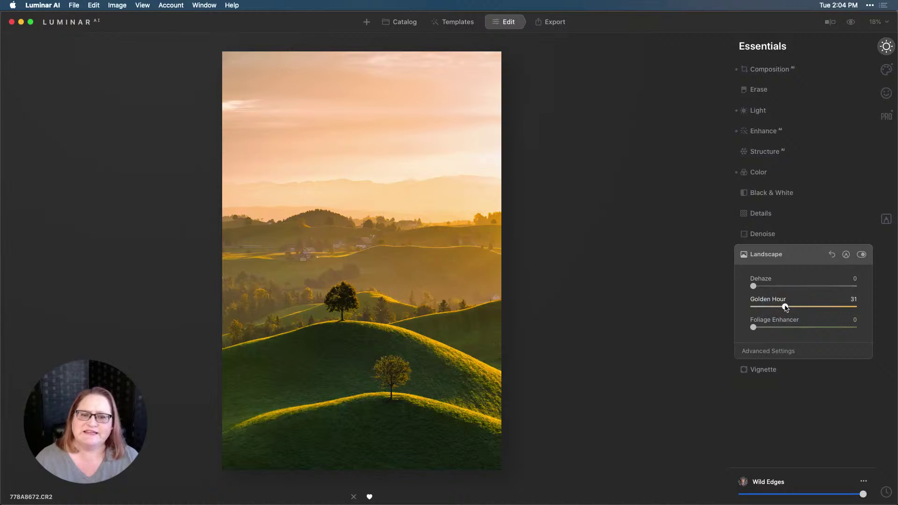
{"action": "left_click", "coordinate": [786, 308]}
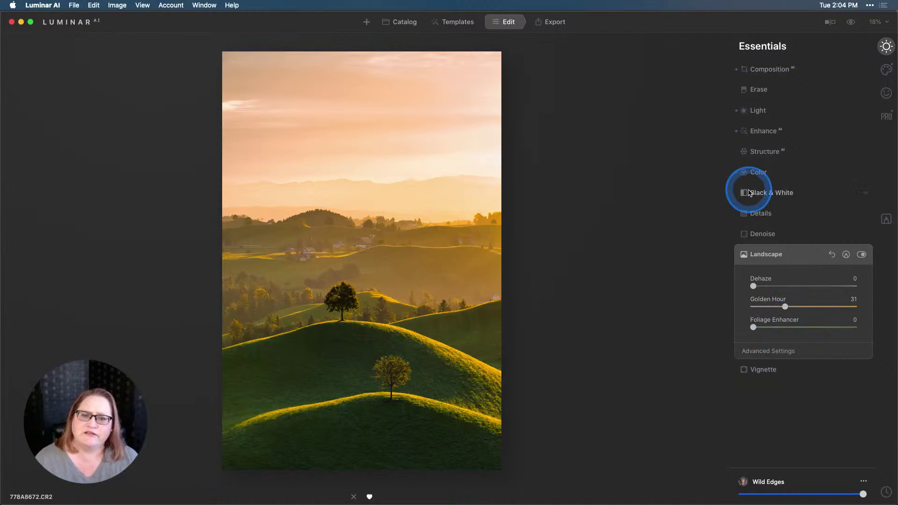
Step: Set the Highlights of the Light adjustment to -42
{"action": "left_click", "coordinate": [769, 112]}
{"action": "left_click_drag", "start_coordinate": [804, 260], "coordinate": [782, 260]}
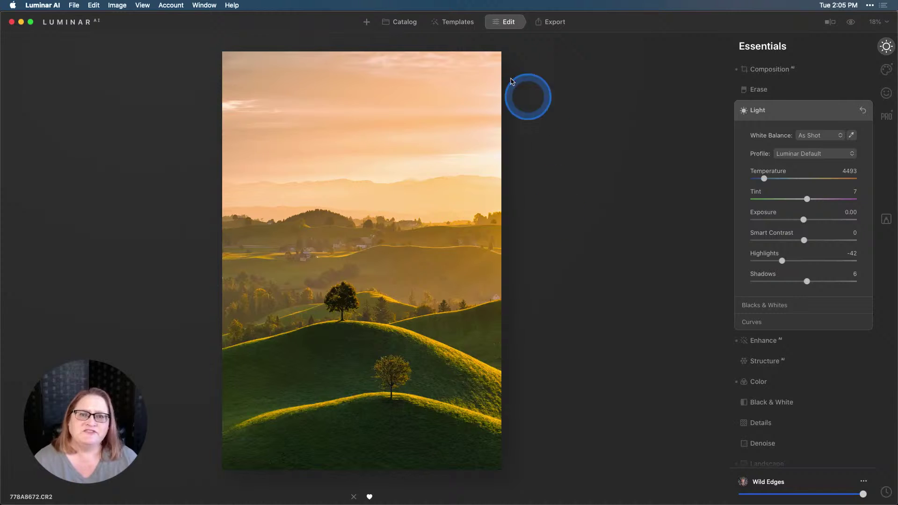
{"action": "left_click", "coordinate": [454, 24]}
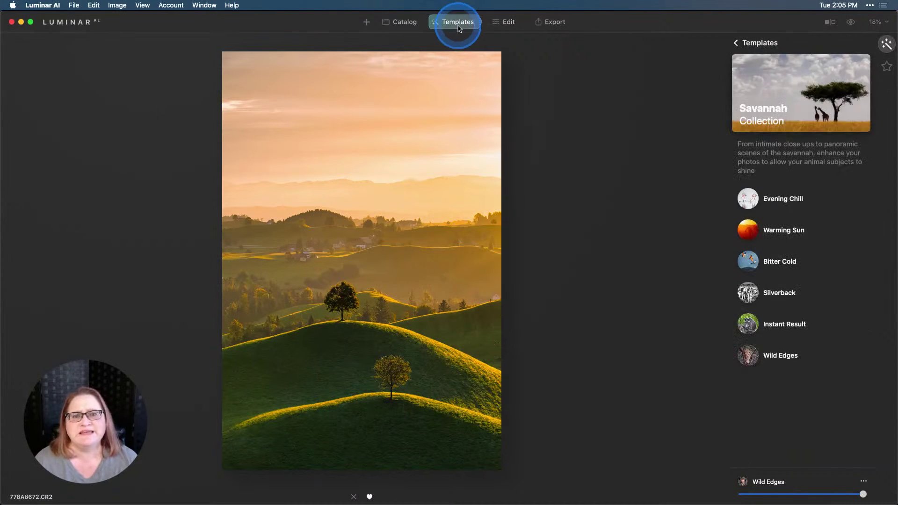
{"action": "left_click", "coordinate": [754, 46]}
{"action": "scroll", "coordinate": [801, 94], "scroll_direction": "up", "scroll_amount": 10}
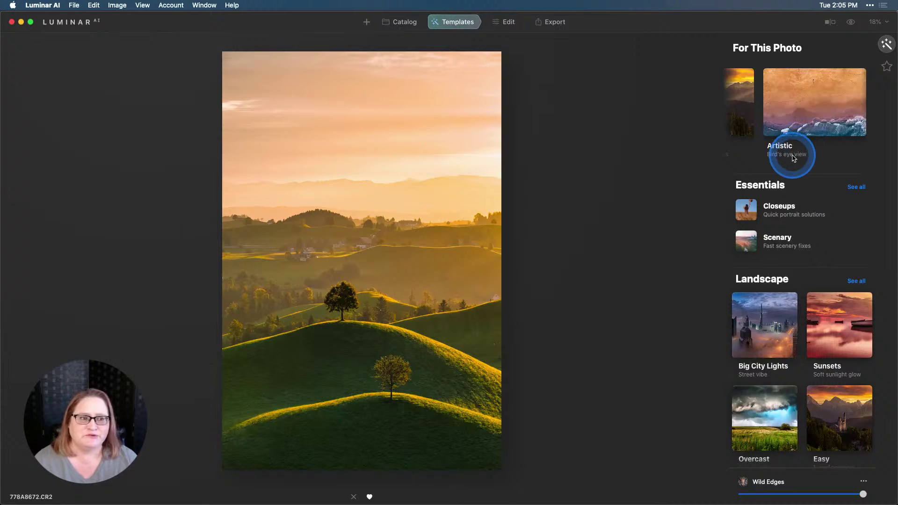
{"action": "left_click", "coordinate": [505, 22]}
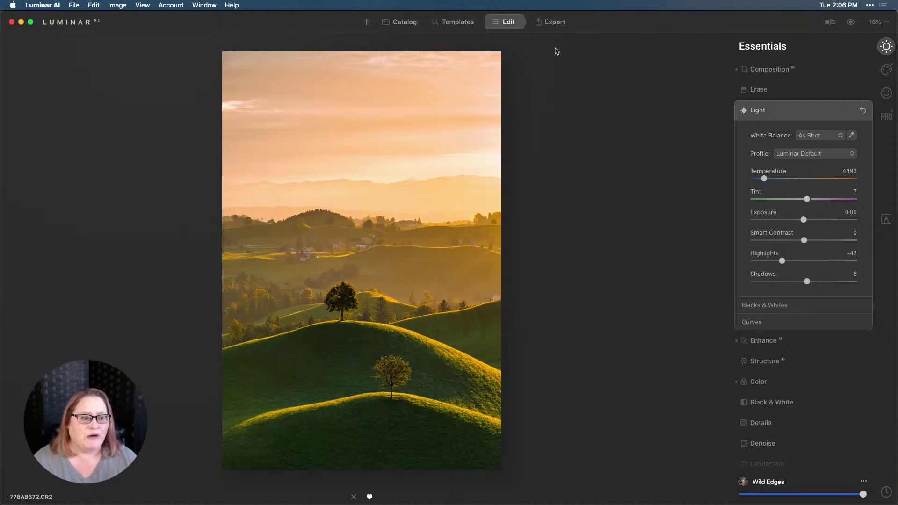
{"action": "left_click_drag", "start_coordinate": [556, 49], "coordinate": [564, 74]}
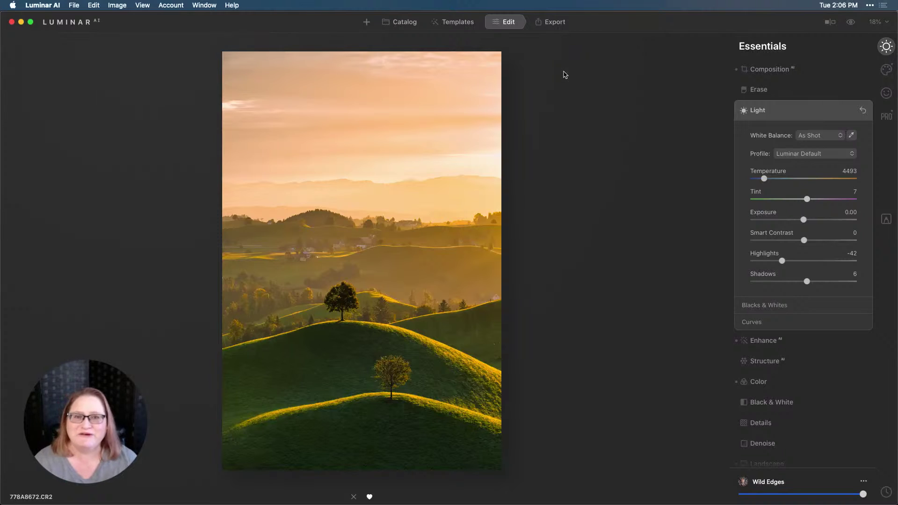
{"action": "left_click", "coordinate": [562, 74]}
Step: Compare the edited landscape photo with its original version a few times
{"action": "left_click_drag", "start_coordinate": [562, 74], "coordinate": [852, 26]}
{"action": "left_click", "coordinate": [852, 23]}
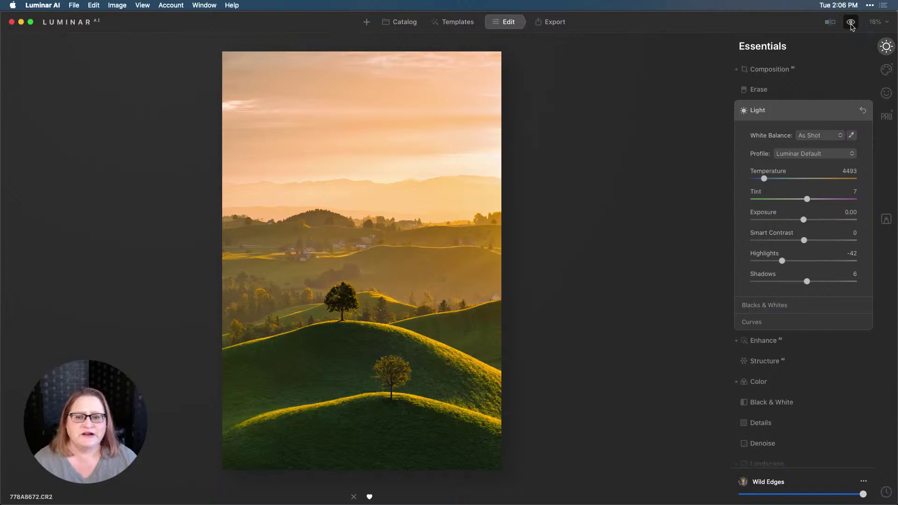
{"action": "left_click", "coordinate": [852, 26]}
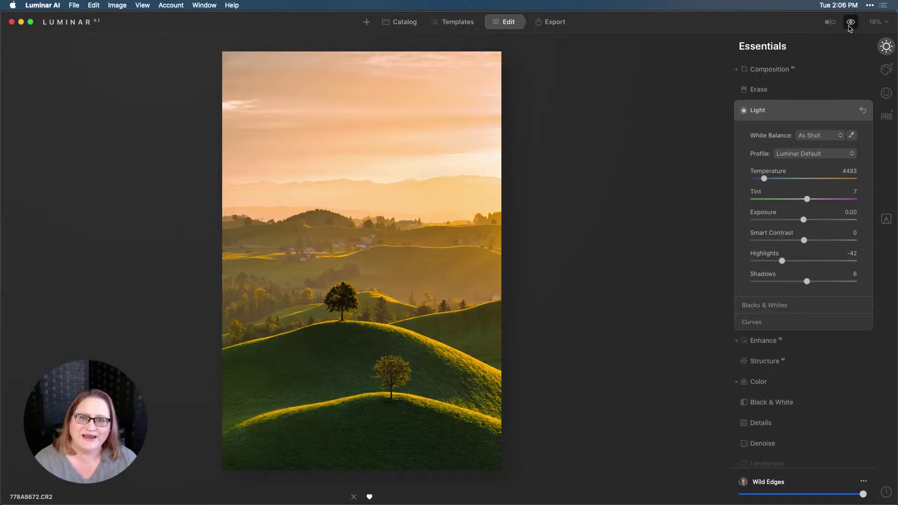
{"action": "left_click", "coordinate": [851, 28]}
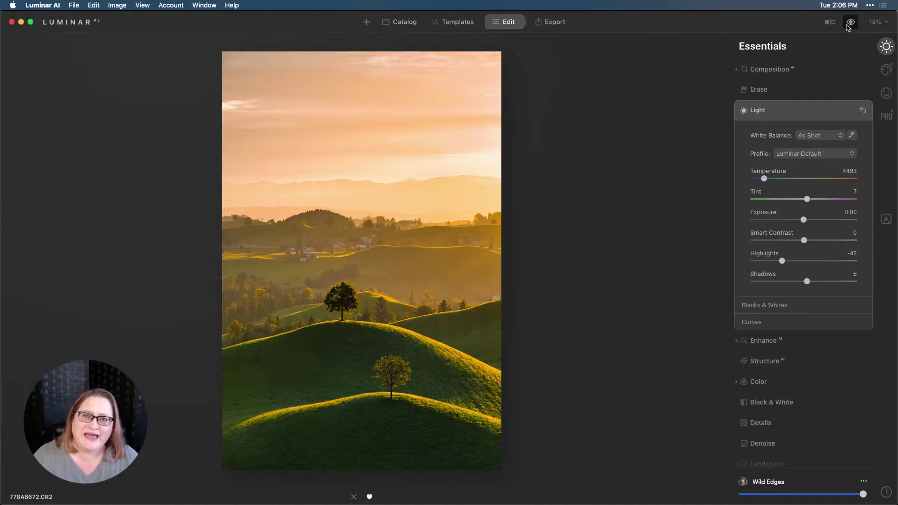
{"action": "left_click", "coordinate": [848, 27]}
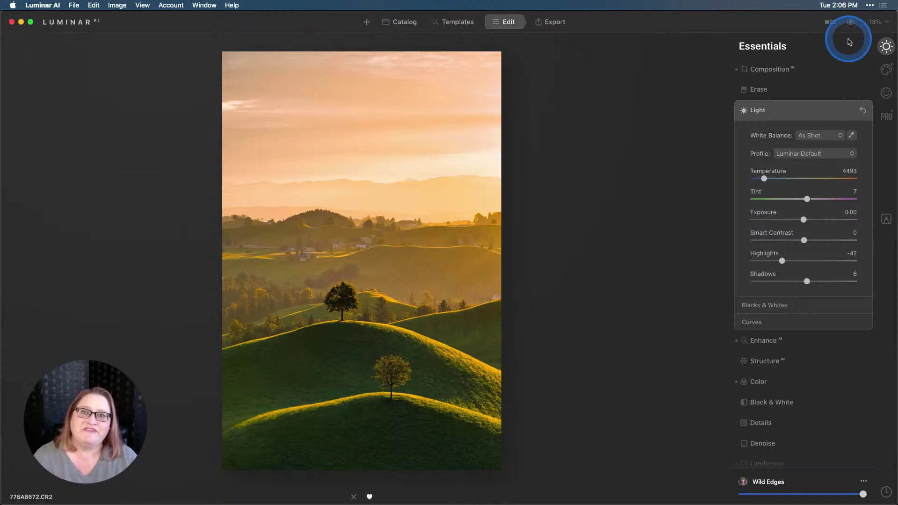